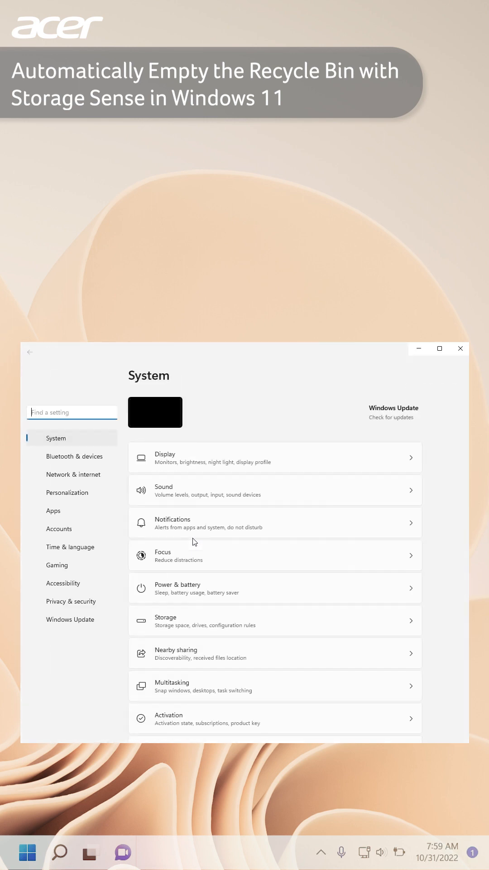
Go from the System overview to the Storage settings page.
left_click(224, 622)
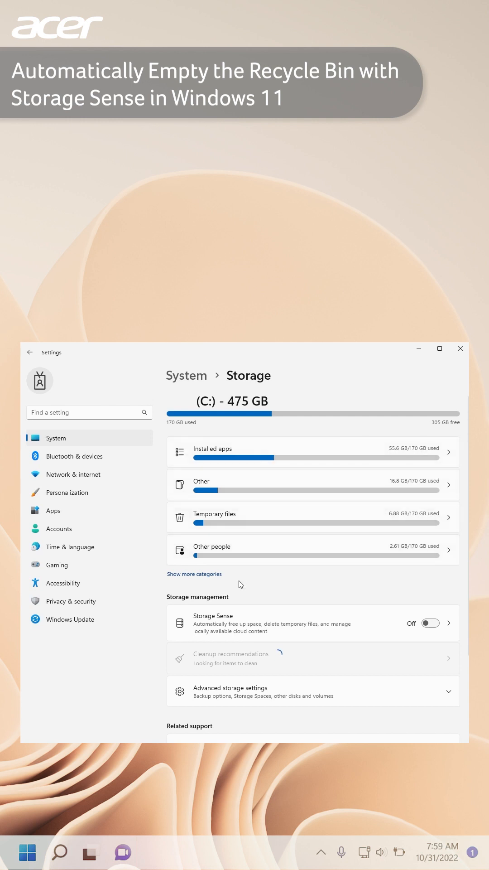
Enter the Storage Sense page under Storage management.
left_click(251, 620)
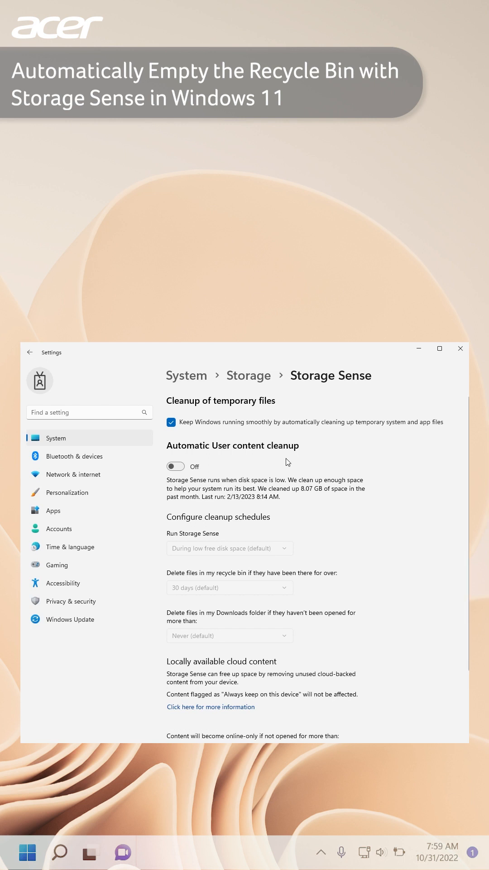
Switch automatic user content cleanup on and schedule Storage Sense to run every month.
left_click(177, 468)
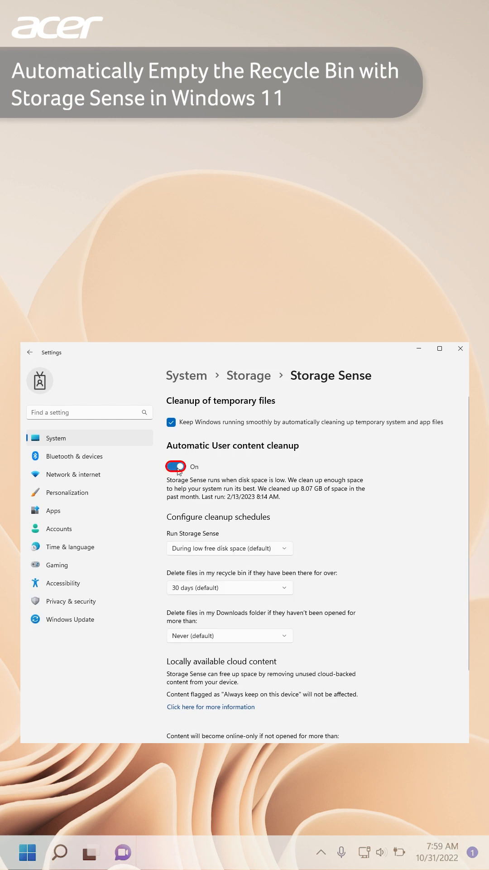
scroll(274, 503, "down", 1)
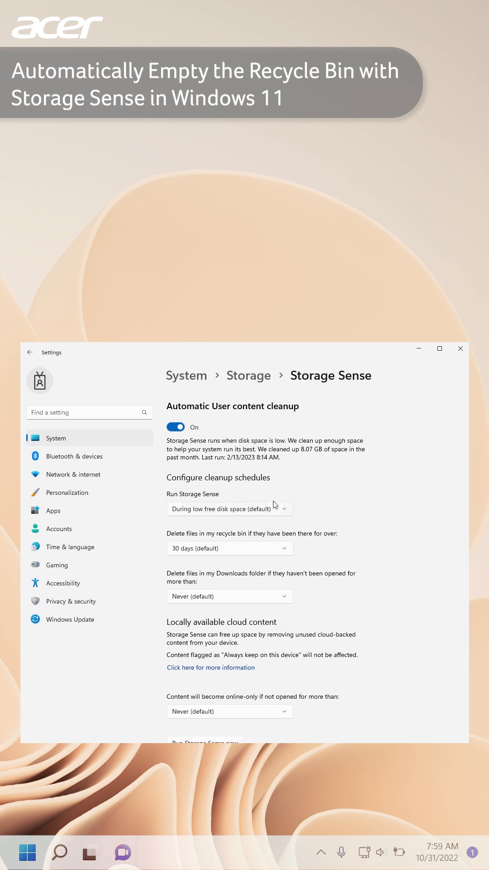
left_click(284, 511)
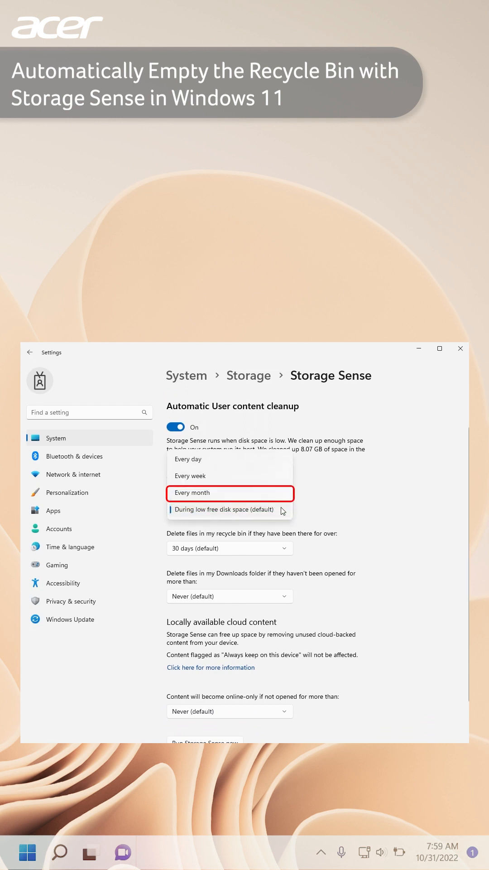
left_click(273, 495)
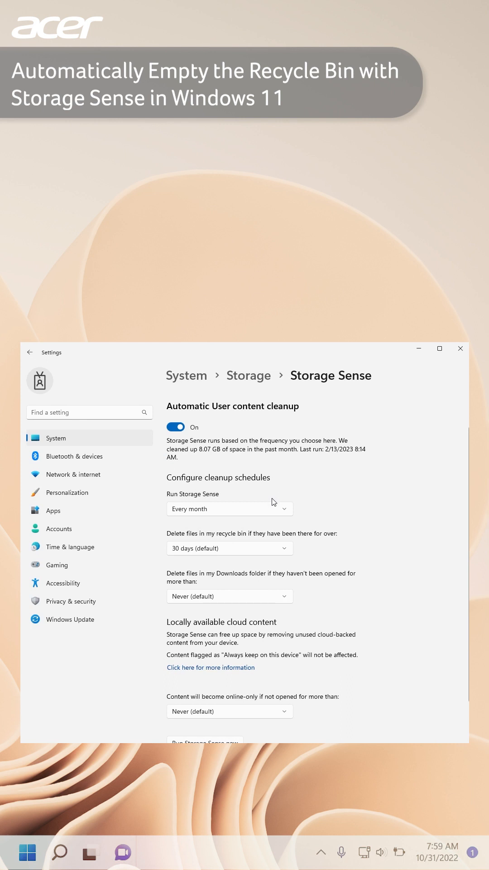
left_click(258, 549)
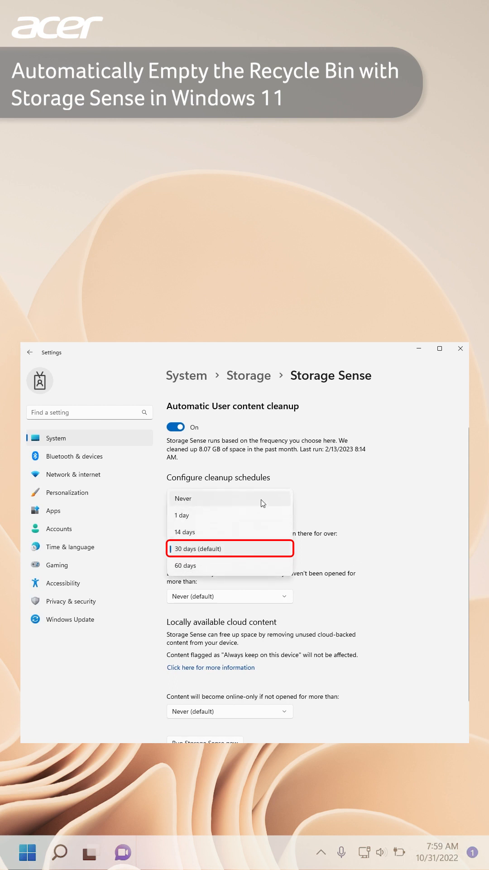
Keep recycle bin deletion at 30 days (default) and run Storage Sense now.
left_click(254, 551)
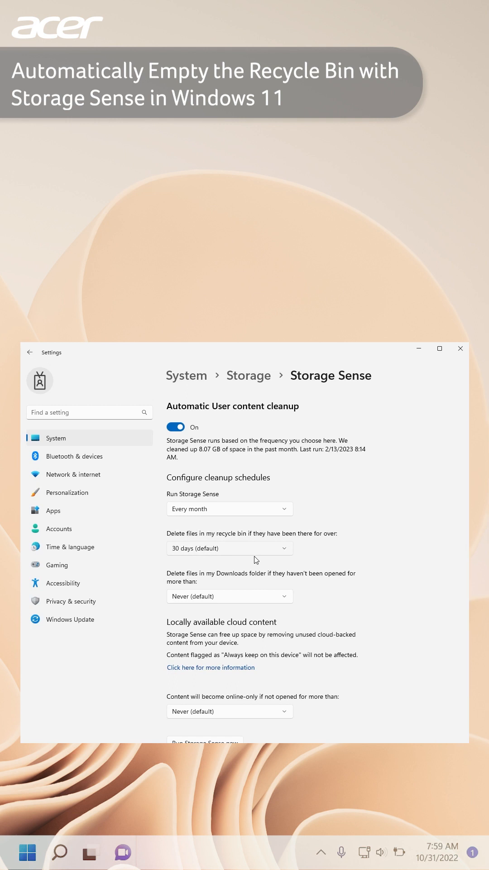
scroll(256, 559, "down", 2)
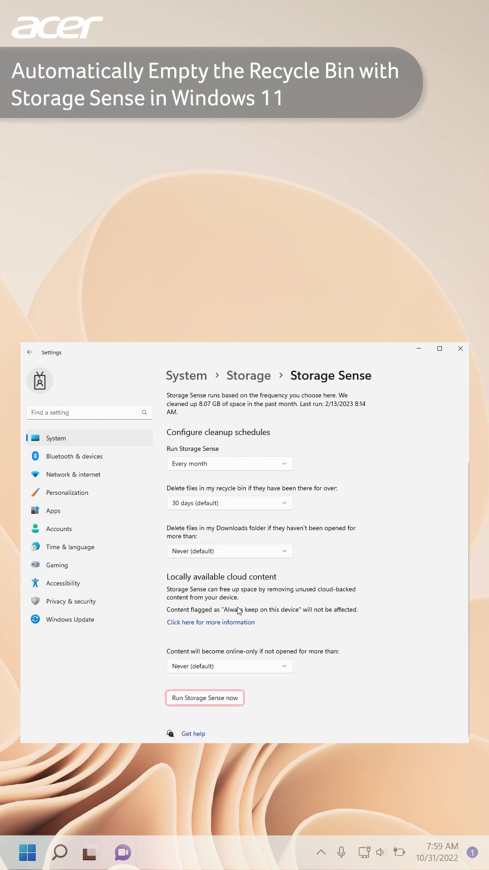
left_click(219, 701)
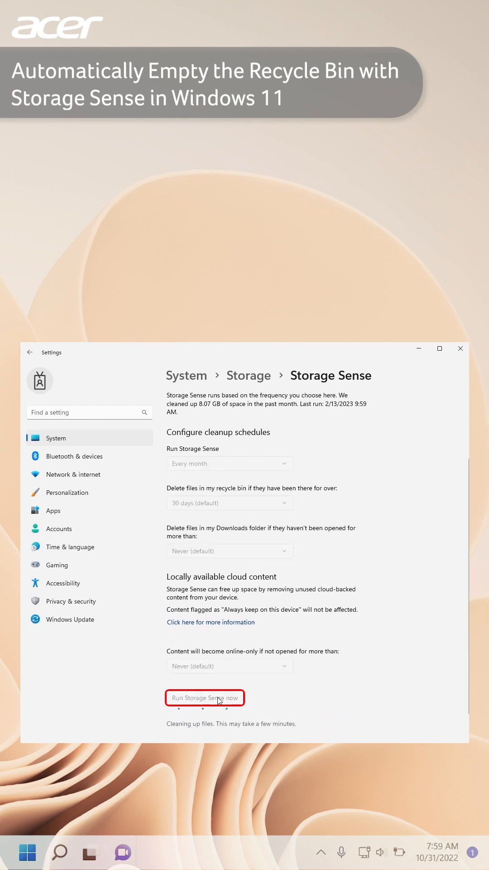